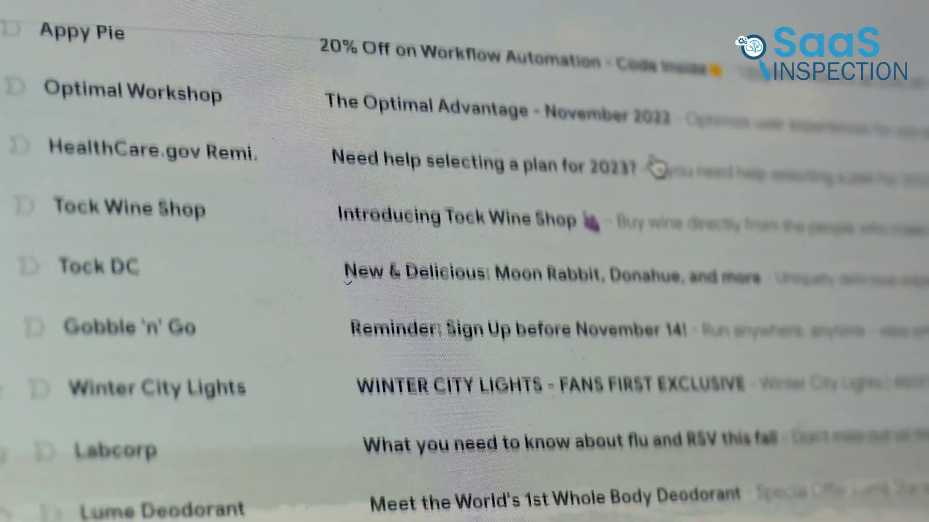
# Step: In Mail Settings > Accounts, switch between the Gmail account and the other account's settings
pyautogui.scroll(-2, 655, 167)
pyautogui.scroll(-5, 656, 167)
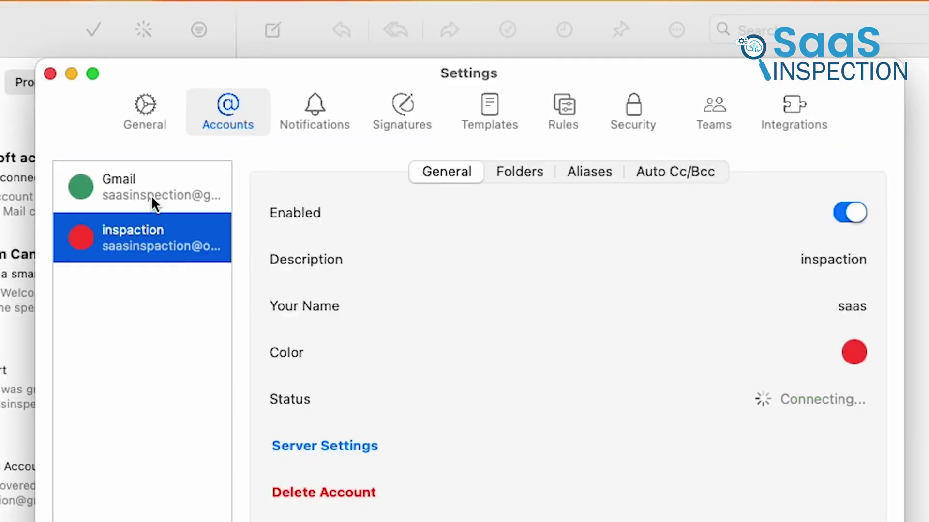
pyautogui.click(151, 197)
pyautogui.click(156, 233)
# Step: View the account's mailbox folder assignments, then open the family photo message in its own window
pyautogui.click(509, 173)
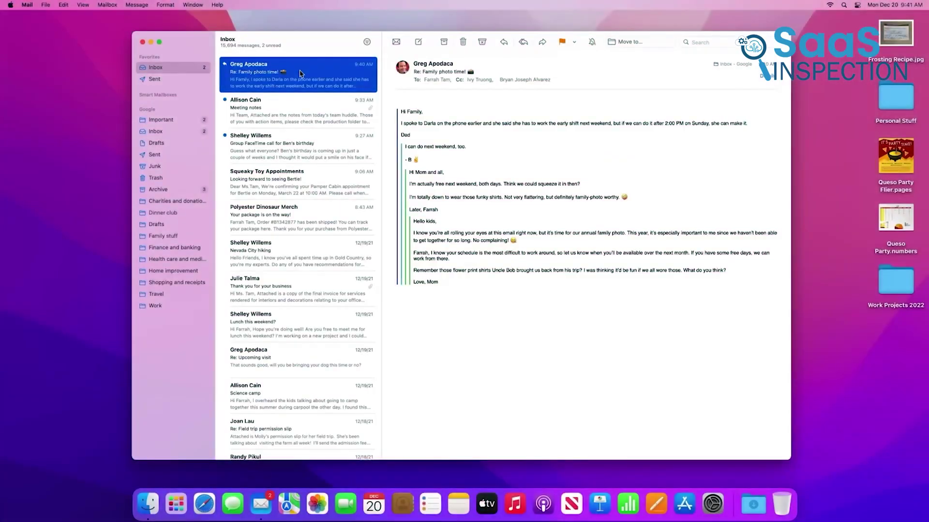
pyautogui.doubleClick(299, 74)
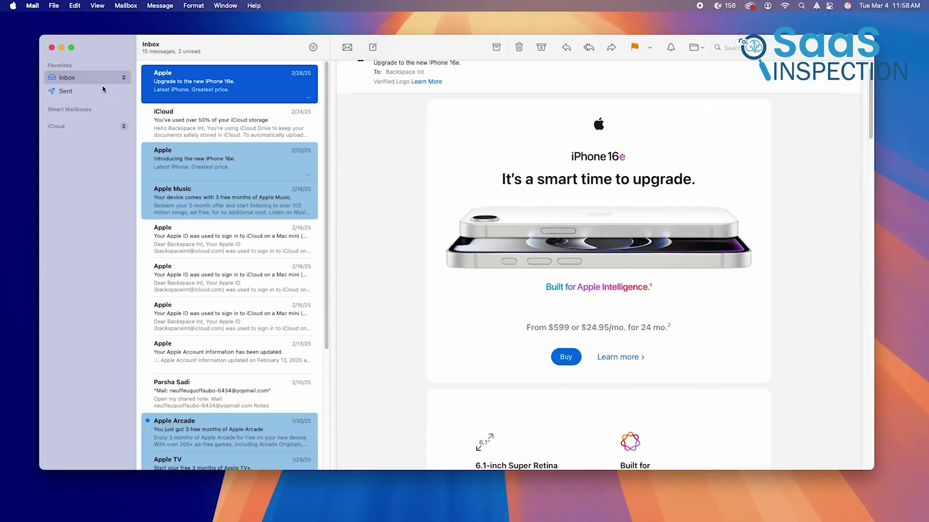
pyautogui.scroll(-5, 209, 261)
pyautogui.scroll(5, 209, 260)
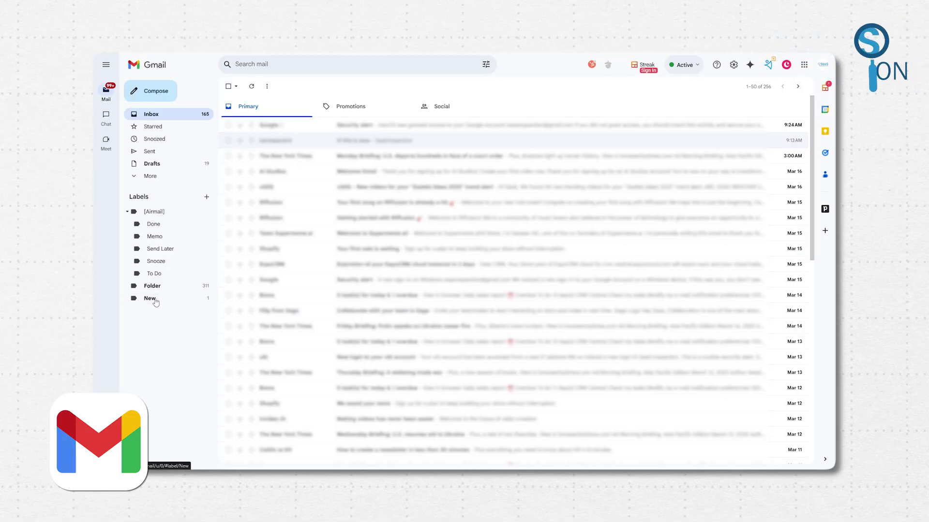
# Step: Browse the New label, then the Promotions and Social categories, ending on Promotions
pyautogui.click(154, 300)
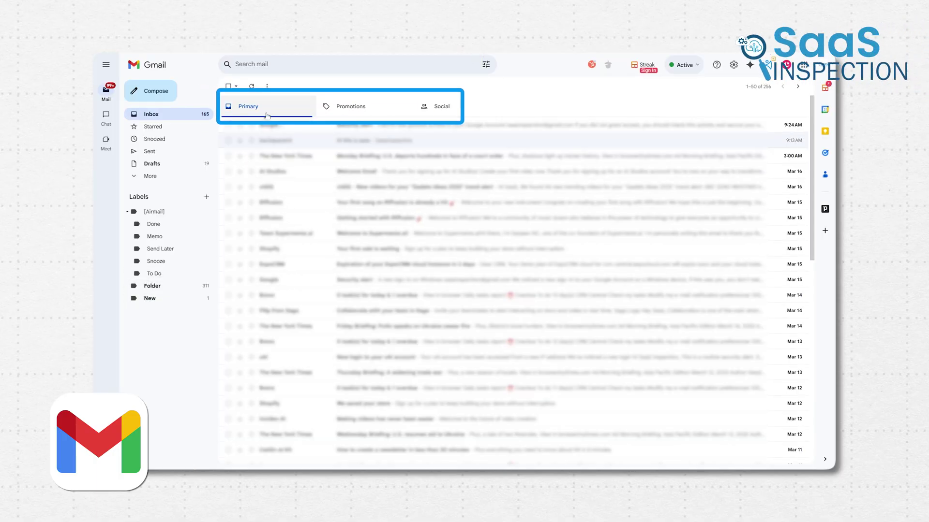
pyautogui.click(369, 109)
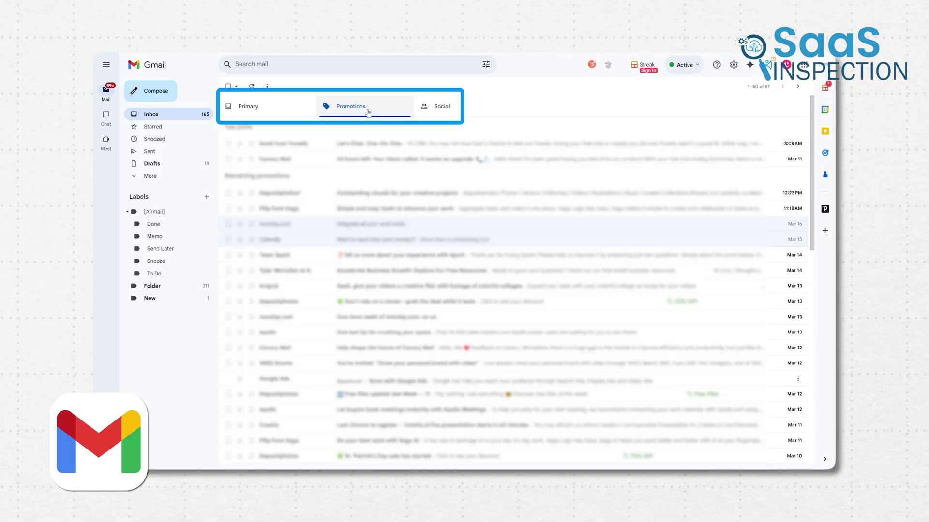
pyautogui.click(448, 112)
pyautogui.click(338, 111)
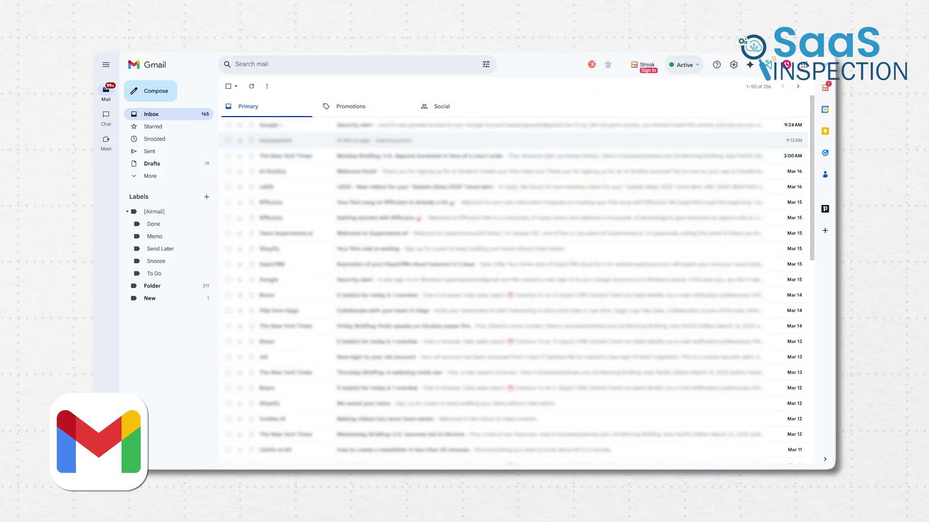
# Step: Expand More to show the Updates category, then show only Starred messages
pyautogui.click(147, 176)
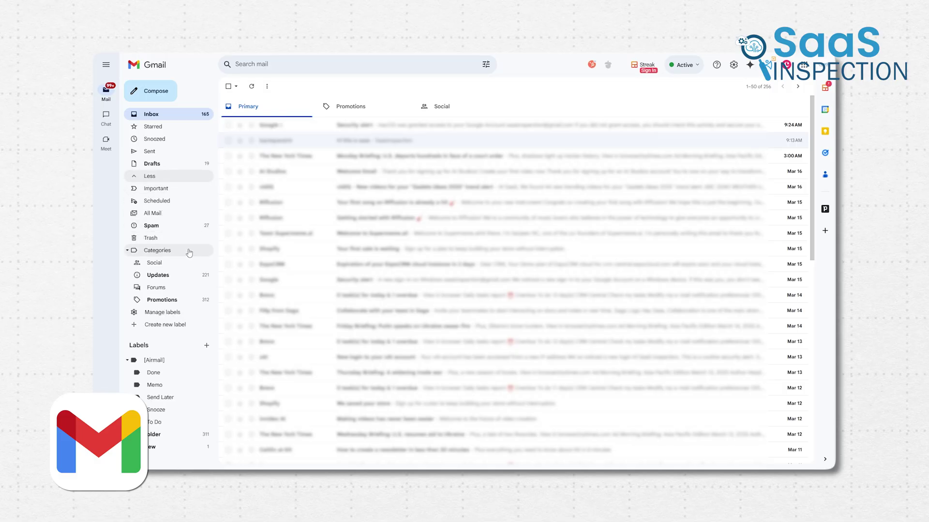
pyautogui.click(172, 277)
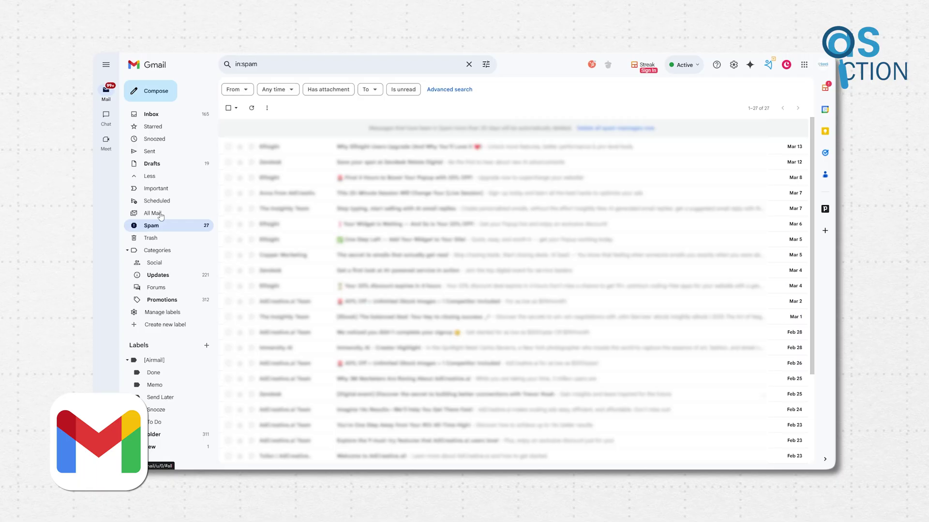
pyautogui.click(159, 166)
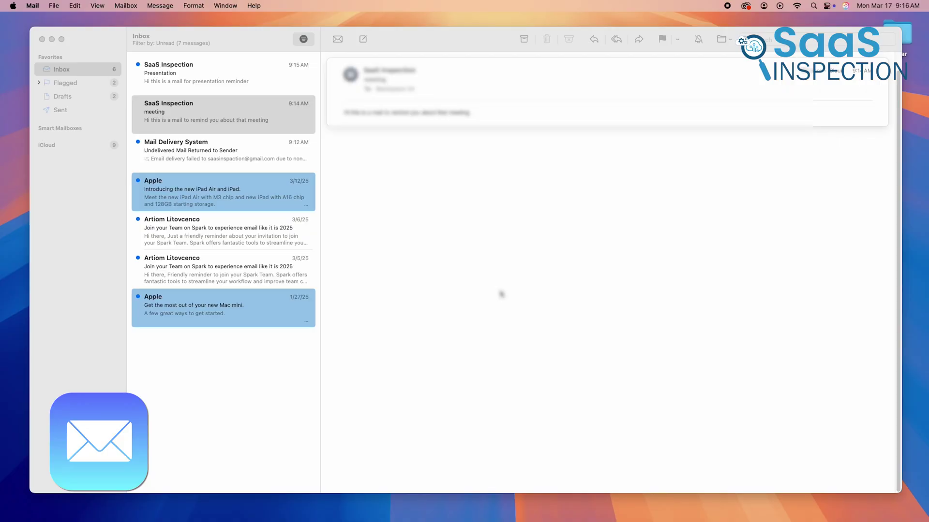
# Step: Read the undelivered mail notice and the Presentation reminder in the unread inbox
pyautogui.click(63, 72)
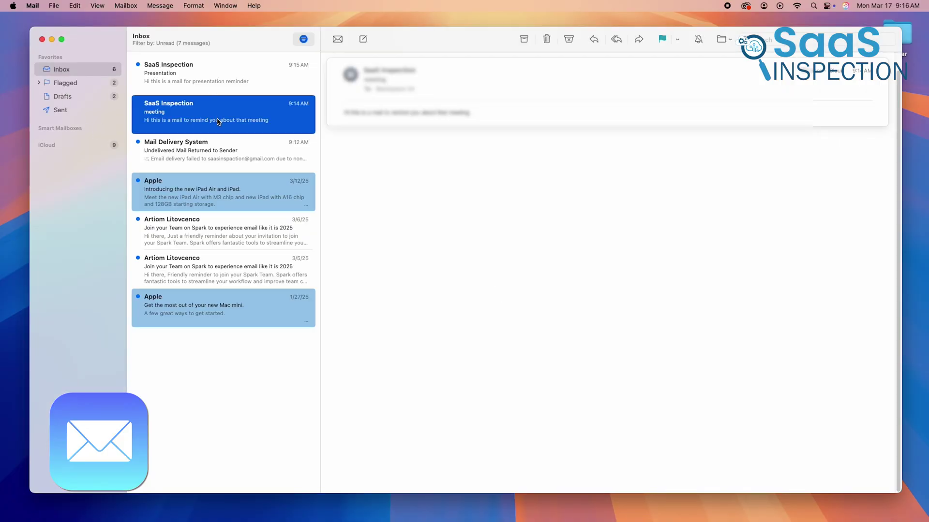
pyautogui.click(220, 163)
pyautogui.click(233, 87)
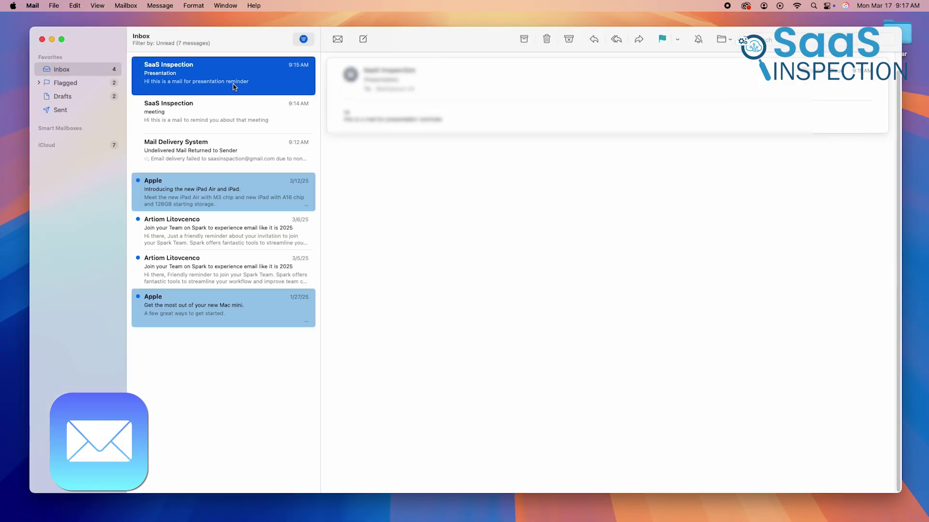
pyautogui.click(429, 210)
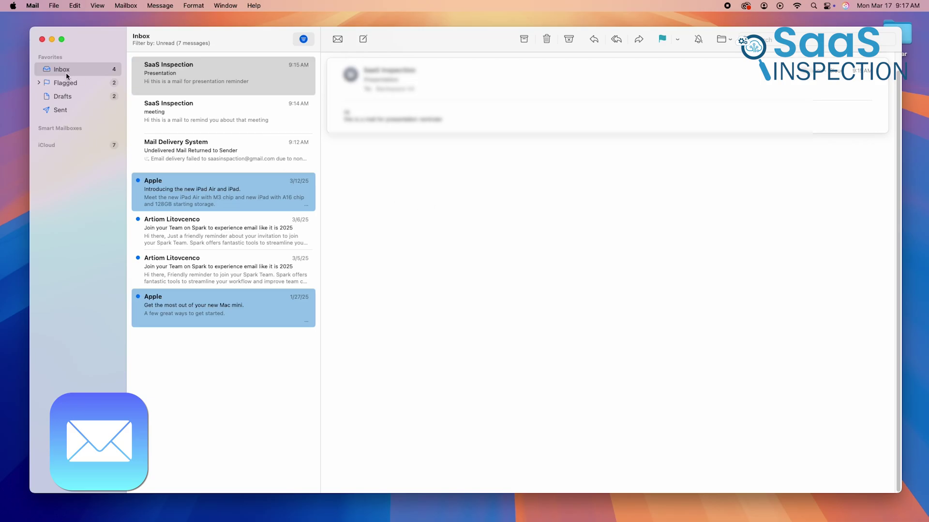
pyautogui.click(54, 141)
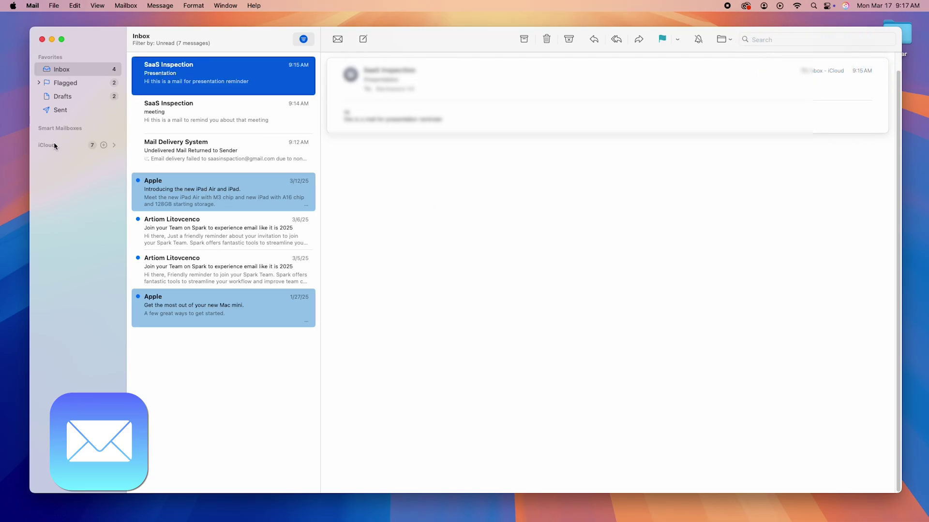
pyautogui.moveTo(475, 49); pyautogui.dragTo(472, 50)
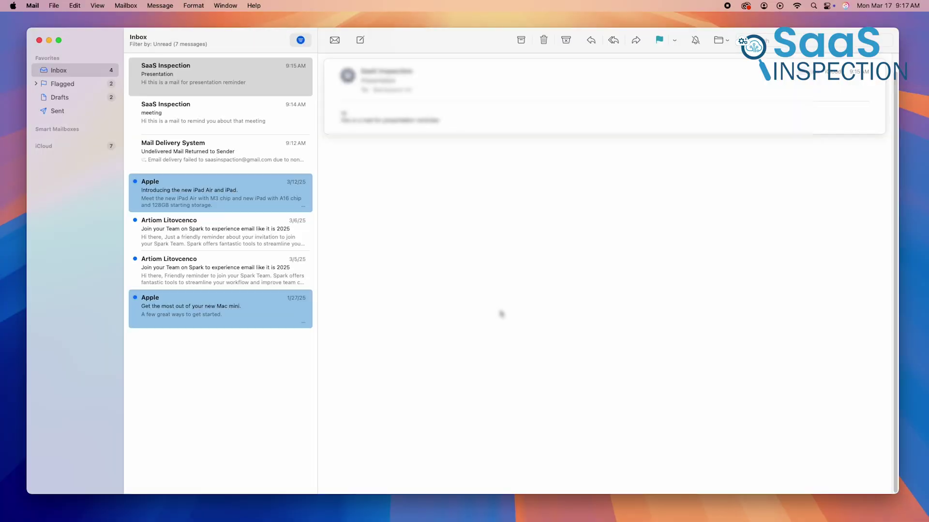
# Step: Check the Flagged mailbox, return to the unread inbox, and read the older Spark invitation
pyautogui.click(79, 85)
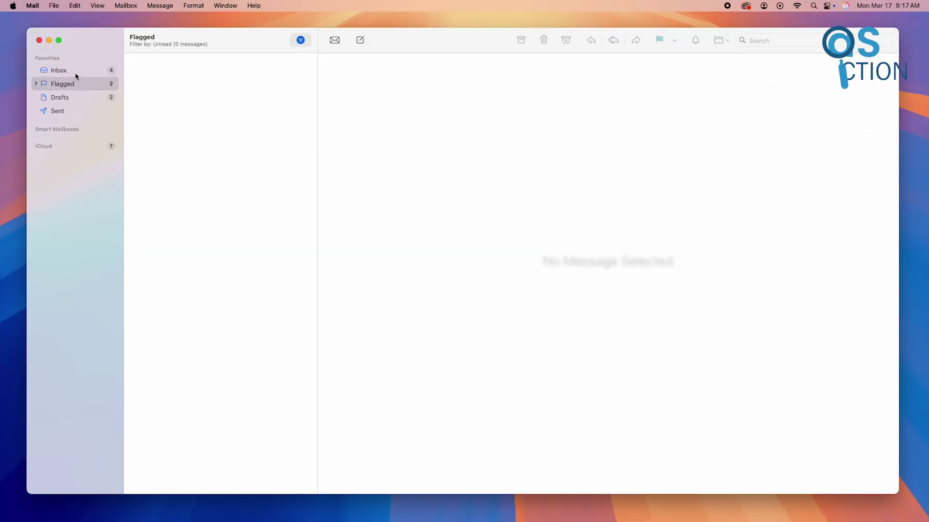
pyautogui.click(73, 70)
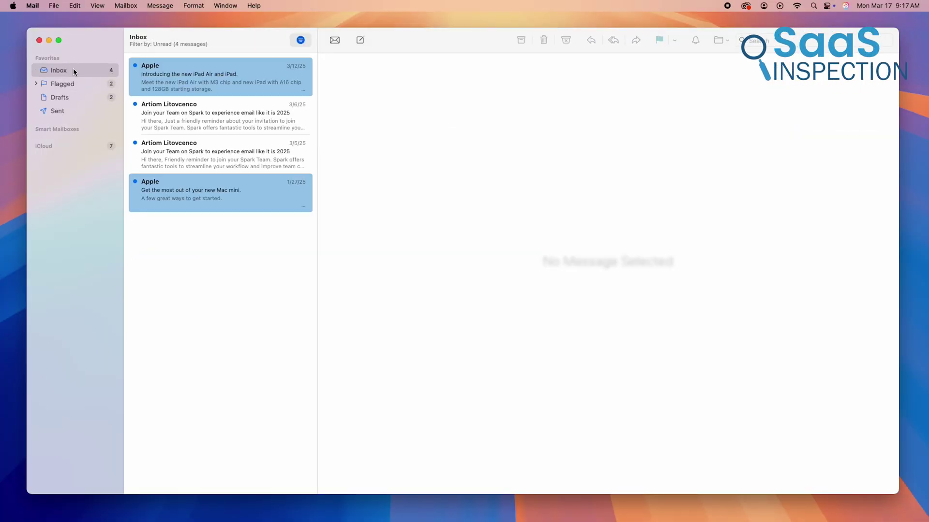
pyautogui.click(202, 157)
pyautogui.click(217, 278)
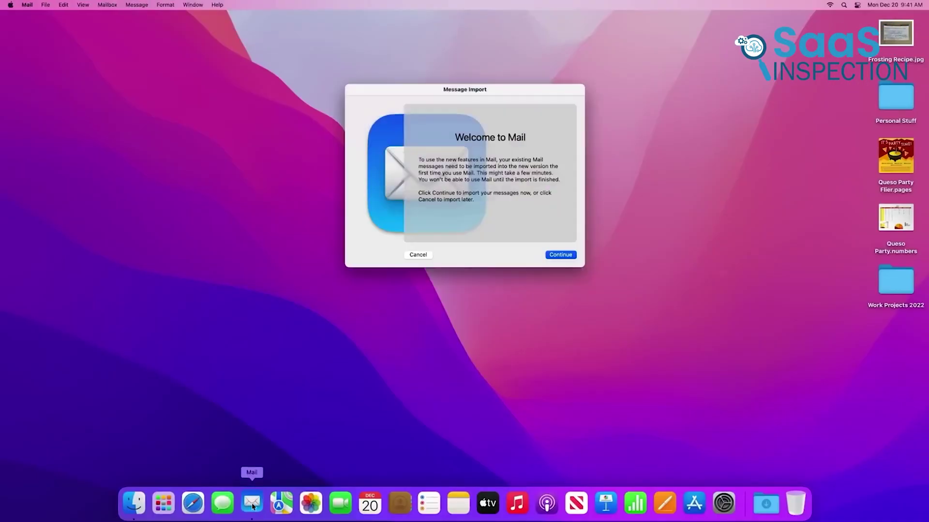
# Step: Continue the message import, expand iCloud in the sidebar, and open the iCloud and Google inboxes
pyautogui.click(560, 257)
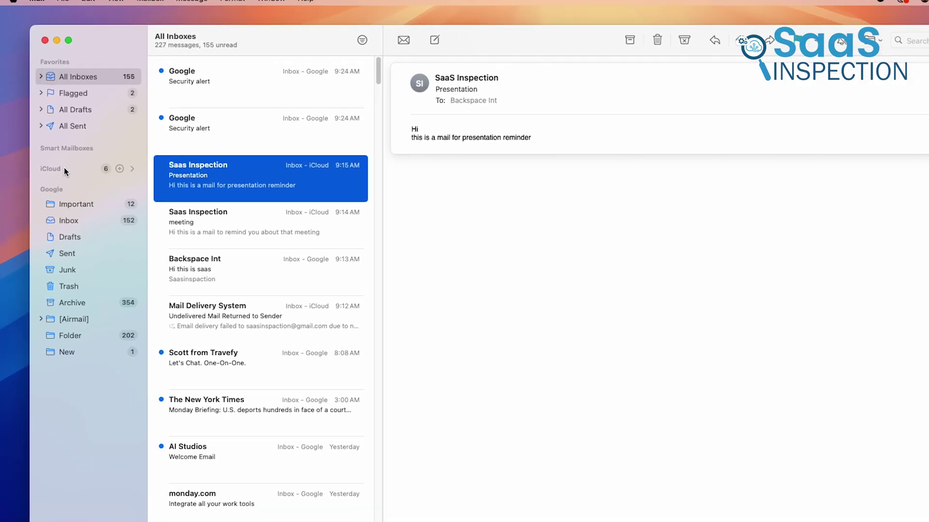
pyautogui.click(131, 168)
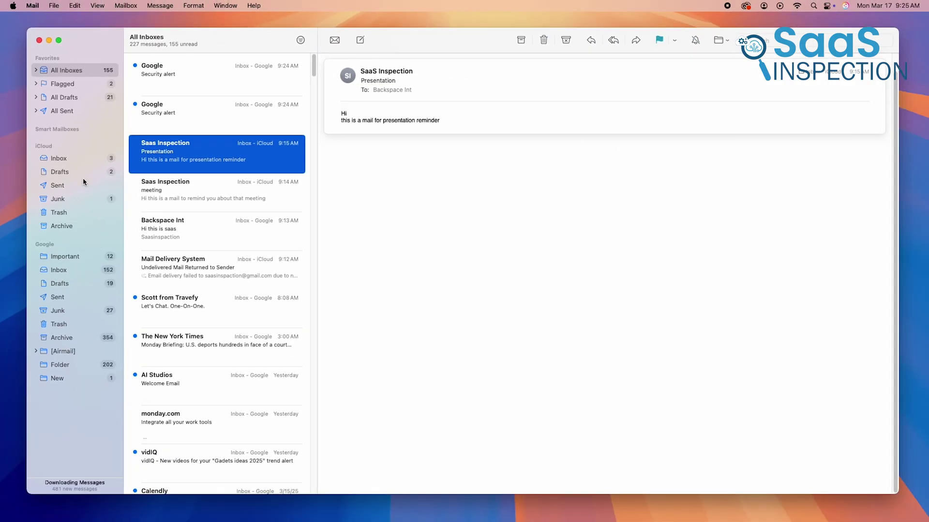
pyautogui.click(103, 227)
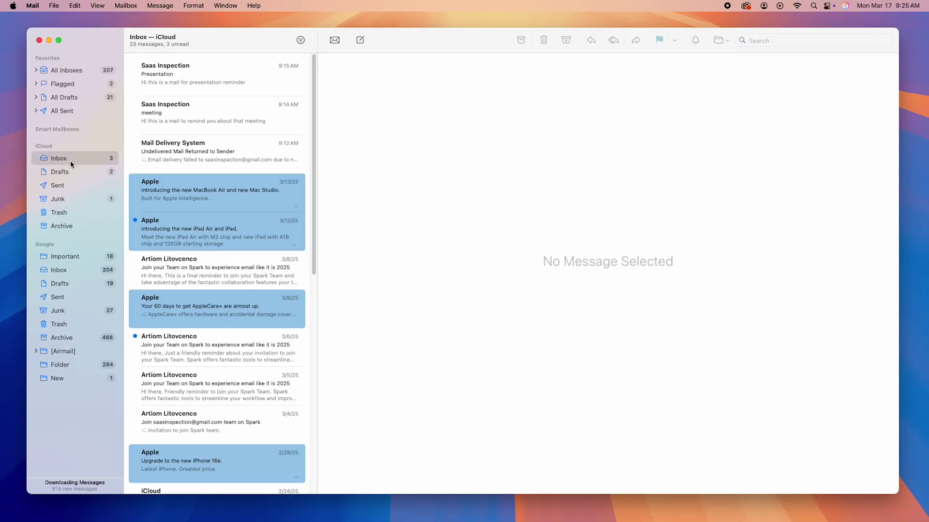
pyautogui.click(67, 270)
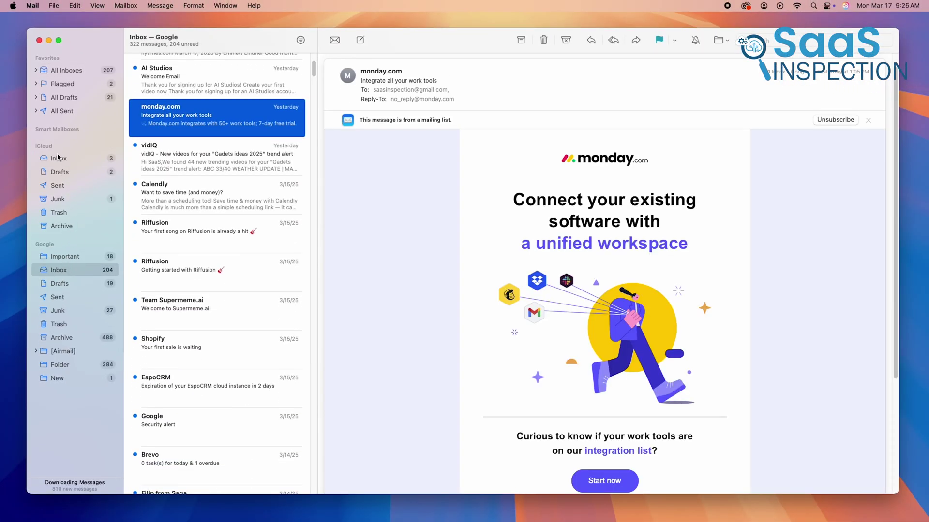
pyautogui.click(58, 158)
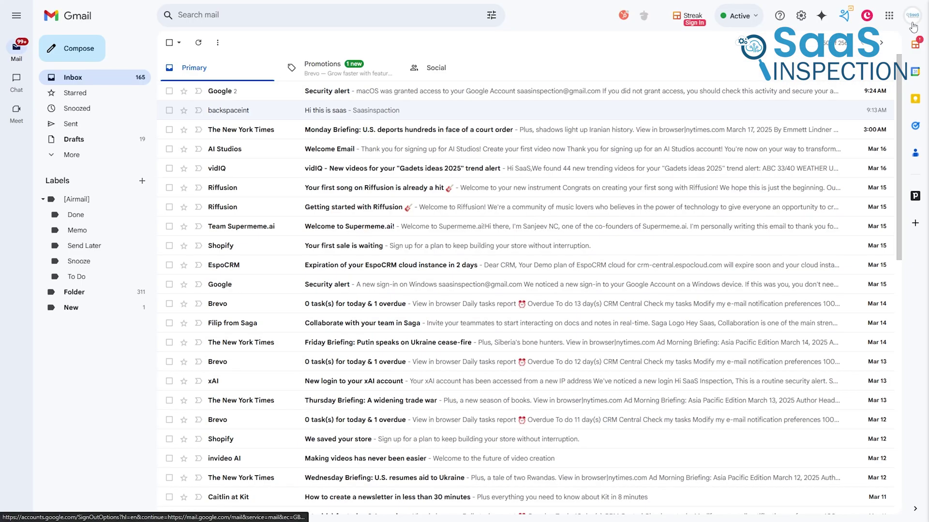
pyautogui.click(912, 15)
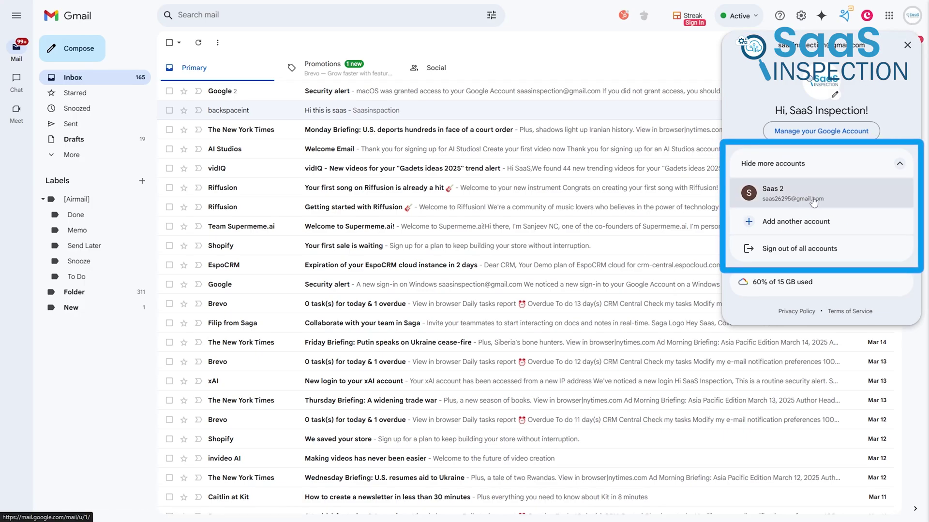
# Step: Switch to the second Google account and reply 'hi' to the 'Hi this is saas' email above the quoted original
pyautogui.click(814, 202)
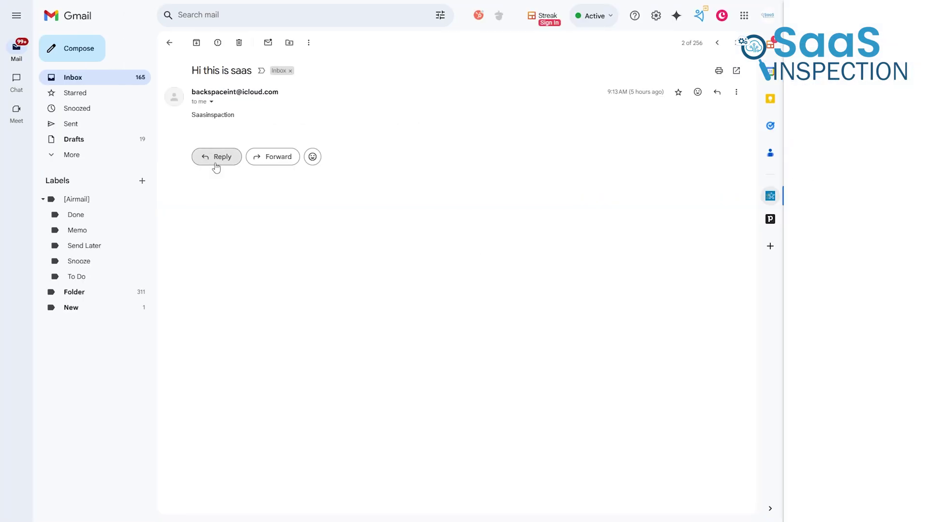
pyautogui.click(215, 158)
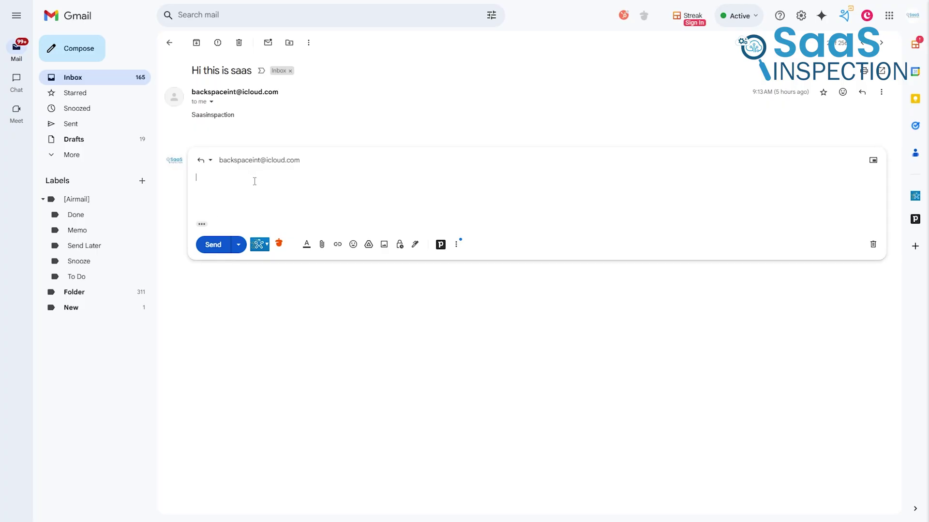
pyautogui.click(201, 224)
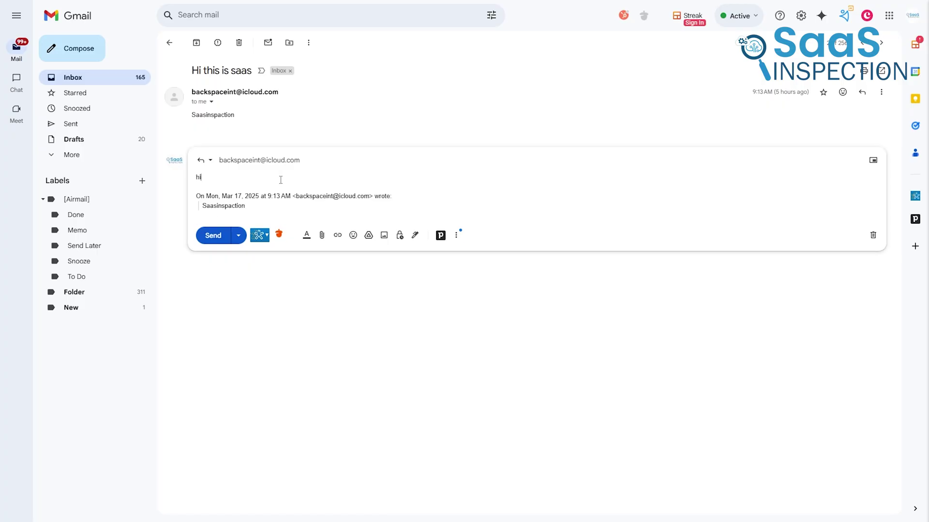
pyautogui.press('BackSpace')
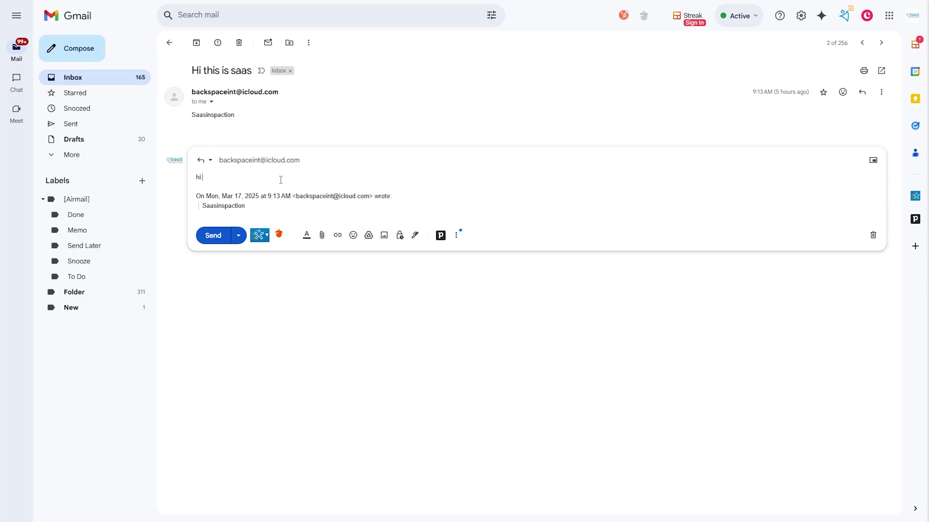
pyautogui.press('Return')
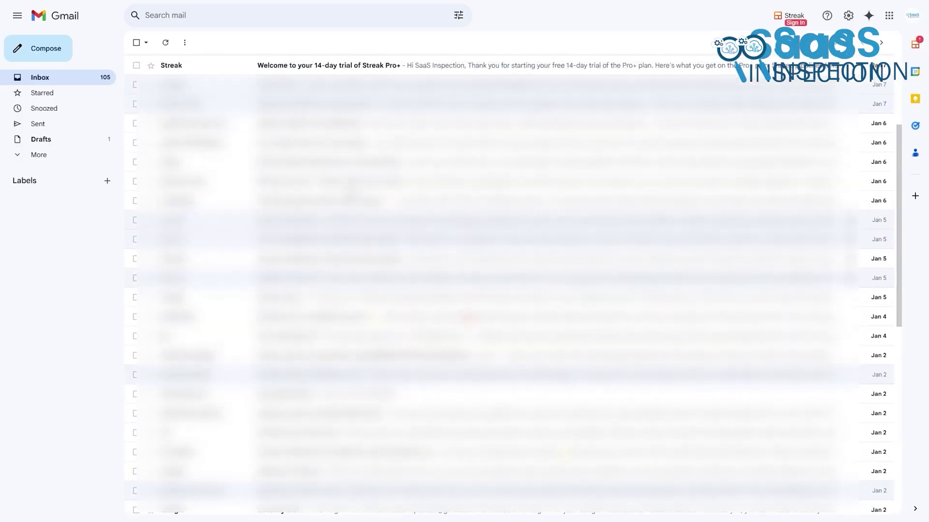
pyautogui.scroll(4, 508, 291)
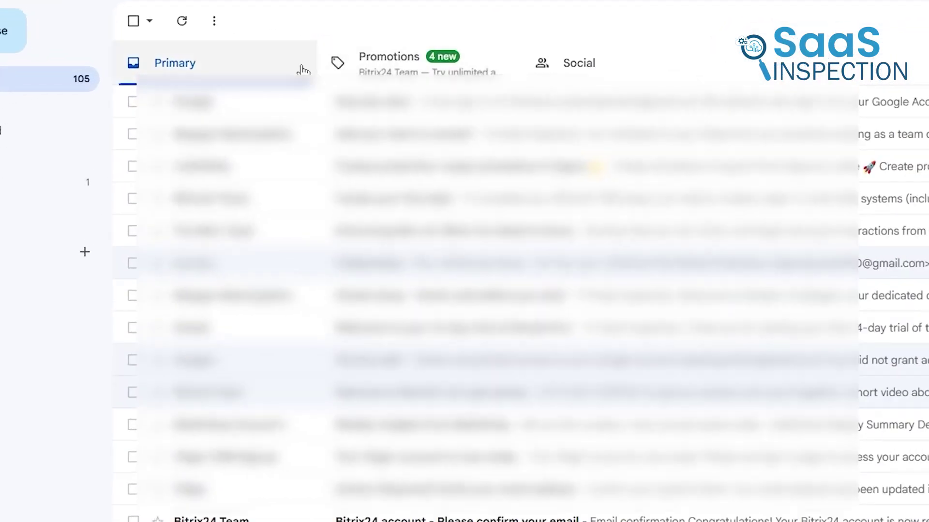
pyautogui.click(396, 71)
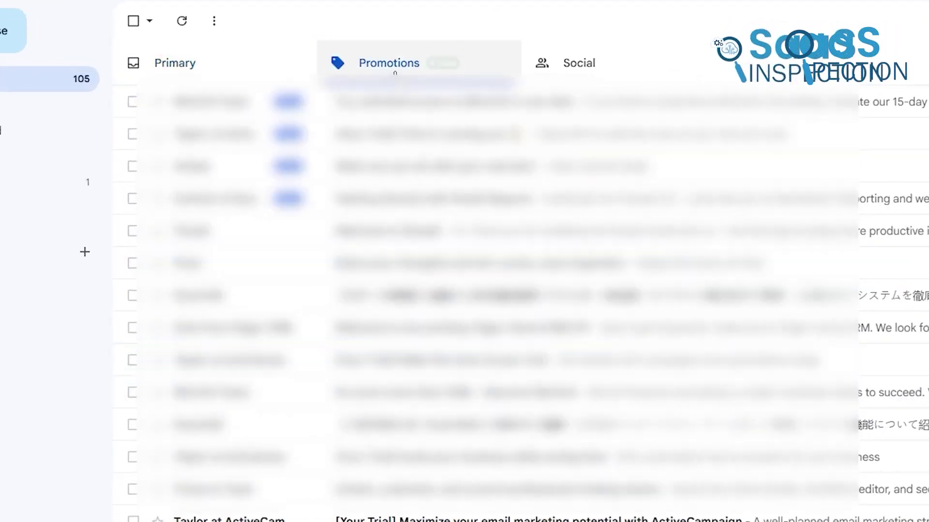
# Step: Look through the Promotions and Social categories, then return to Primary
pyautogui.click(590, 74)
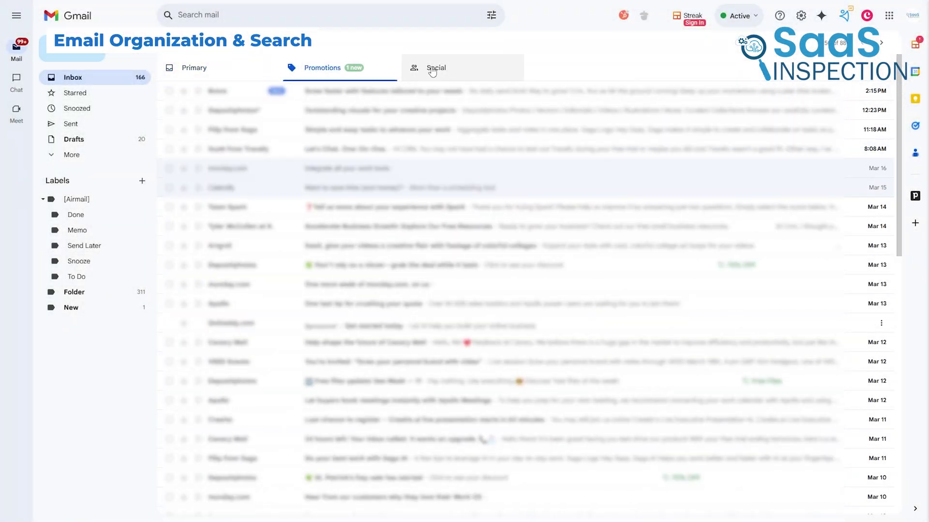
pyautogui.click(433, 72)
pyautogui.click(237, 79)
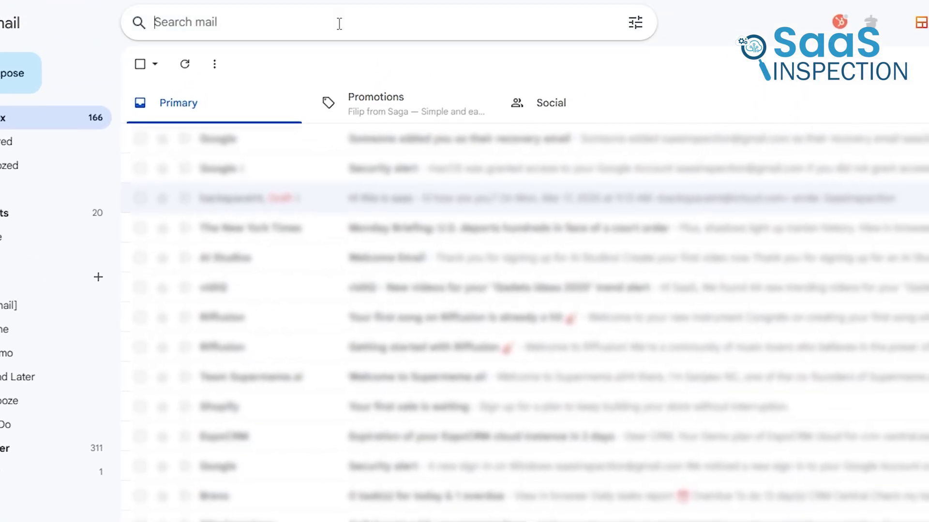
# Step: Search mail for 'saas' and accept the suggested e-mail address completion
pyautogui.click(339, 23)
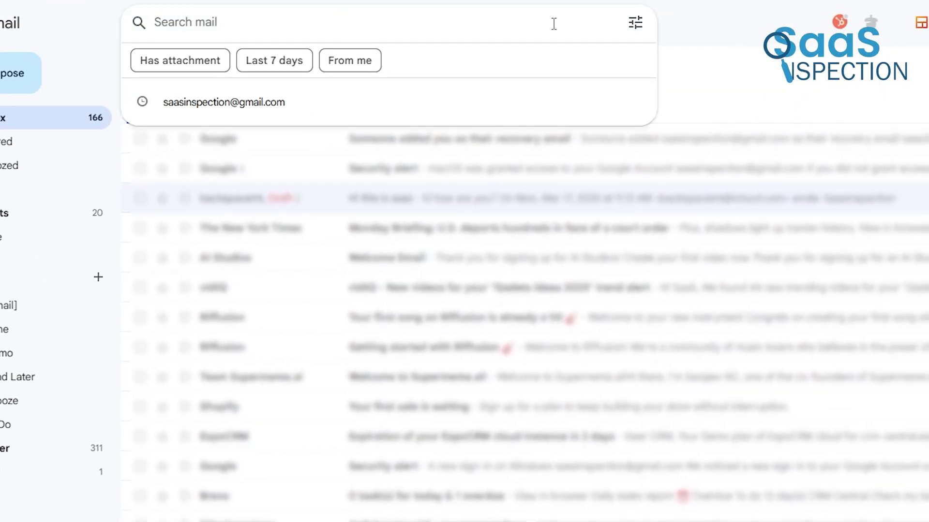
pyautogui.write('saas')
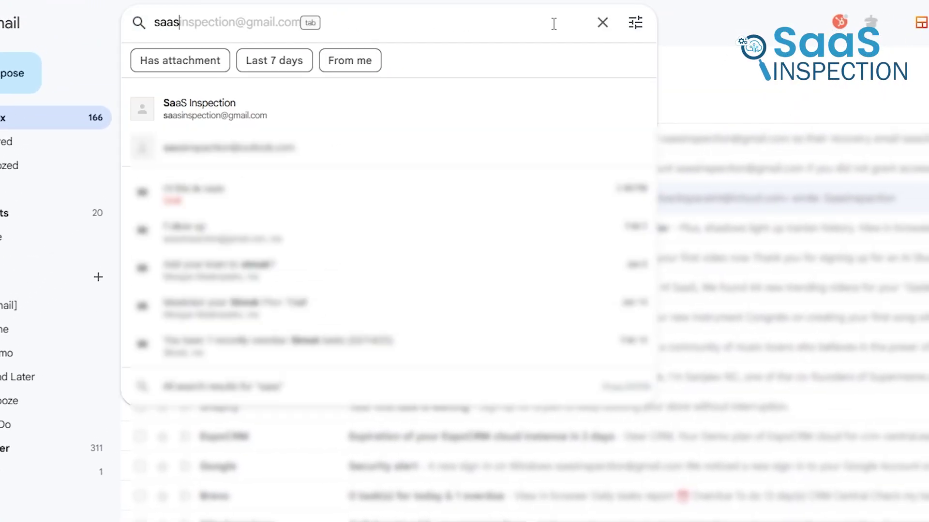
pyautogui.click(603, 23)
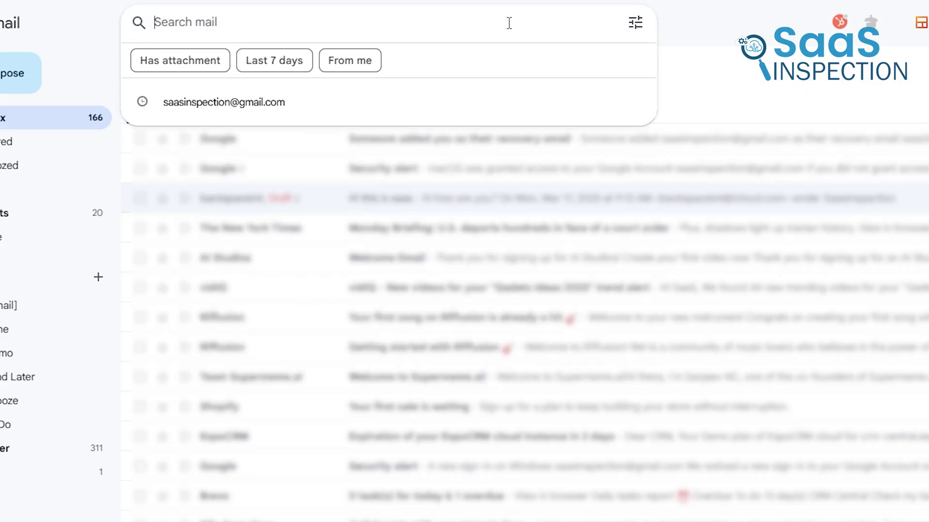
pyautogui.write('saas')
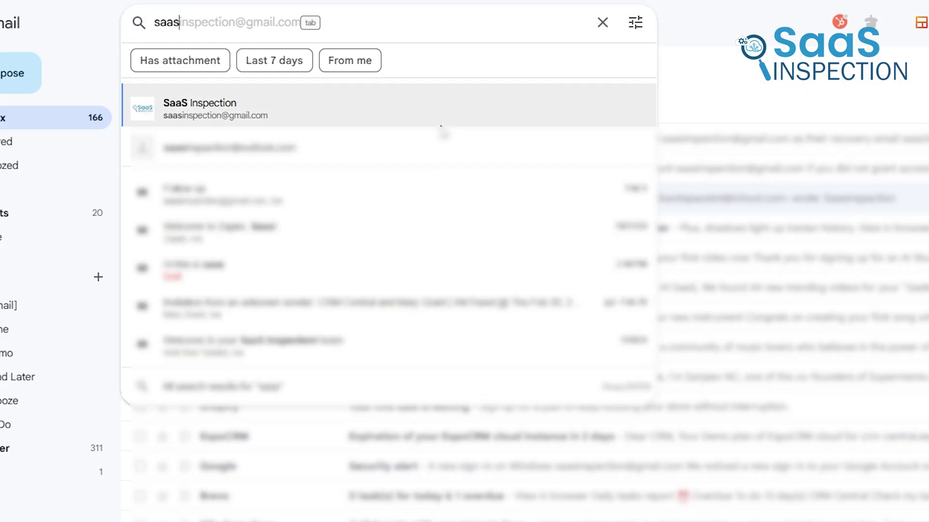
pyautogui.press('Tab')
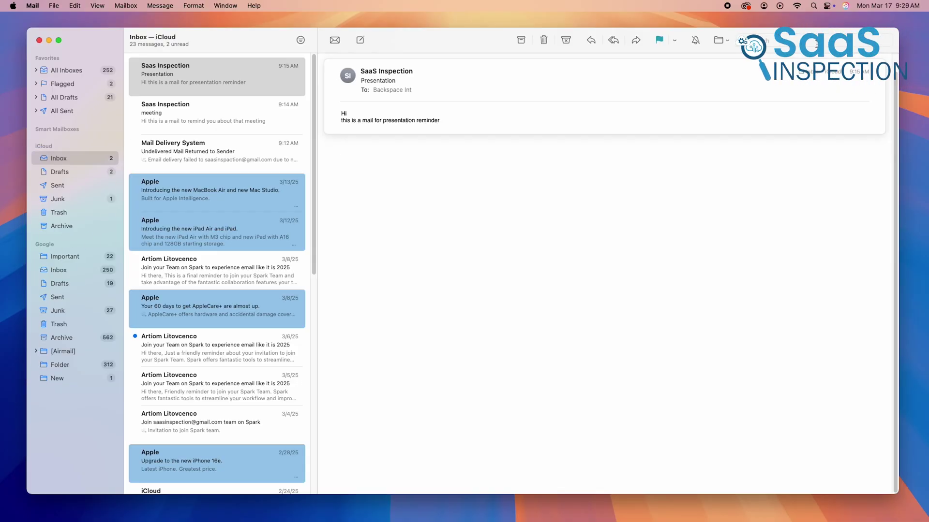
# Step: Enter 'saas' in the Mail toolbar search to search all mailboxes, finding 905 results
pyautogui.write('saas')
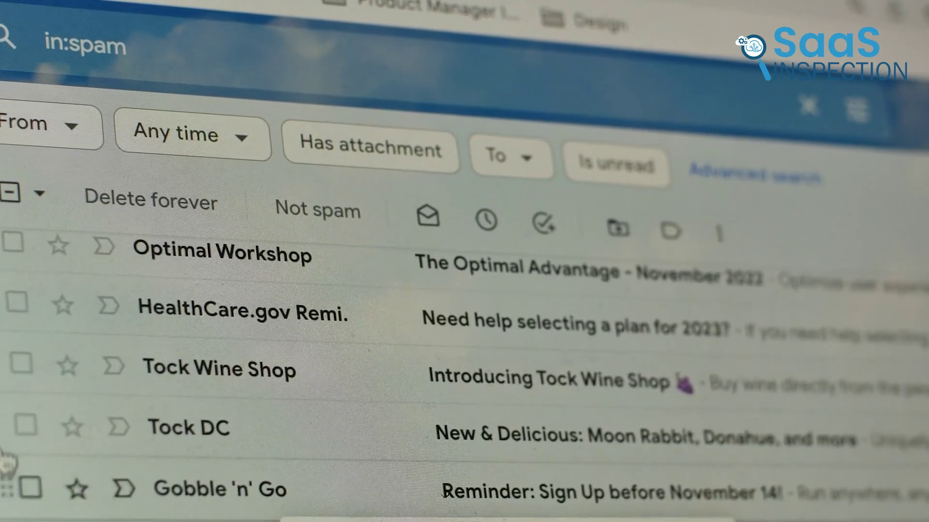
# Step: Tick the checkbox beside the Tock DC message in the in:spam results
pyautogui.click(25, 426)
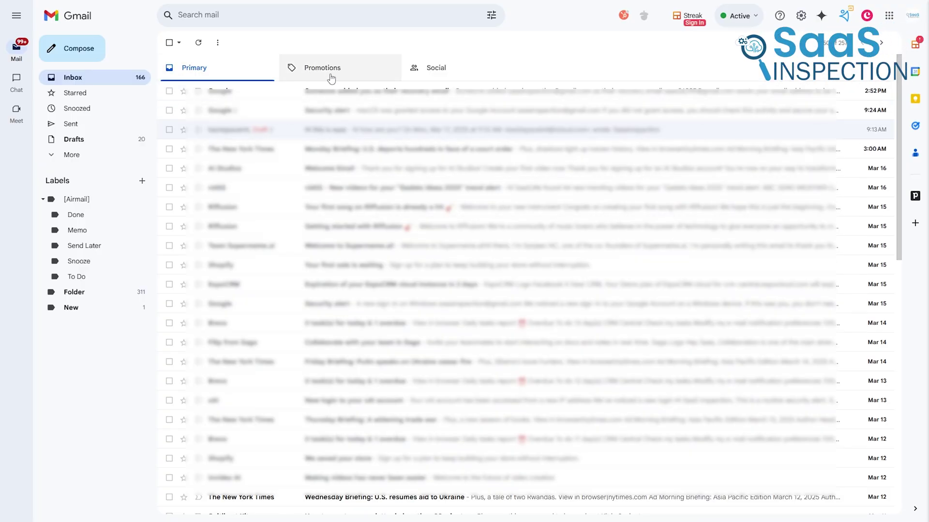
# Step: Look through the inbox categories, then drop a file onto the new message to attach it
pyautogui.click(438, 78)
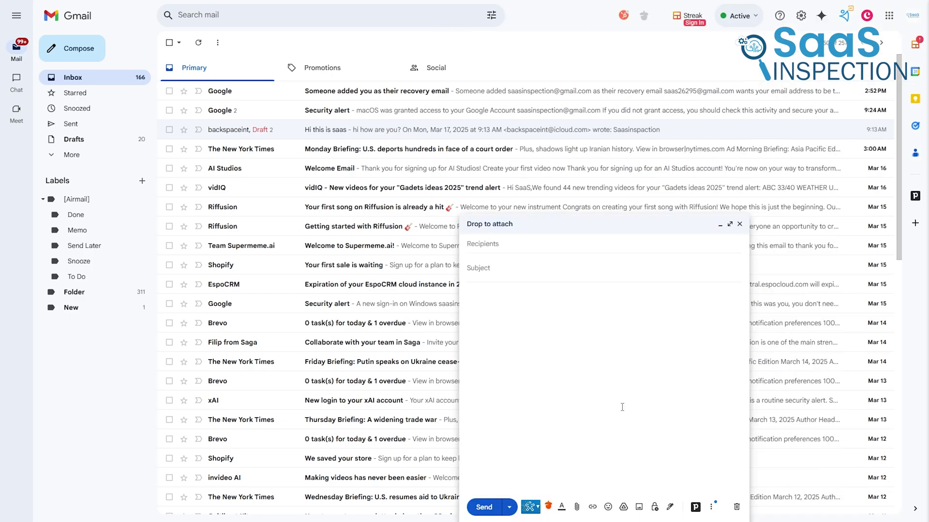
pyautogui.moveTo(622, 407); pyautogui.dragTo(621, 408)
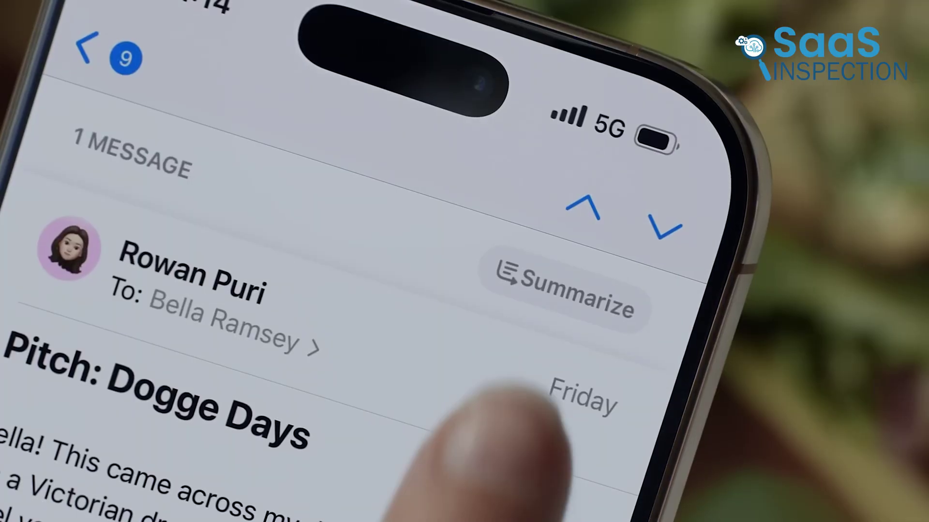
# Step: Generate a summary of the open message with Summarize
pyautogui.click(576, 261)
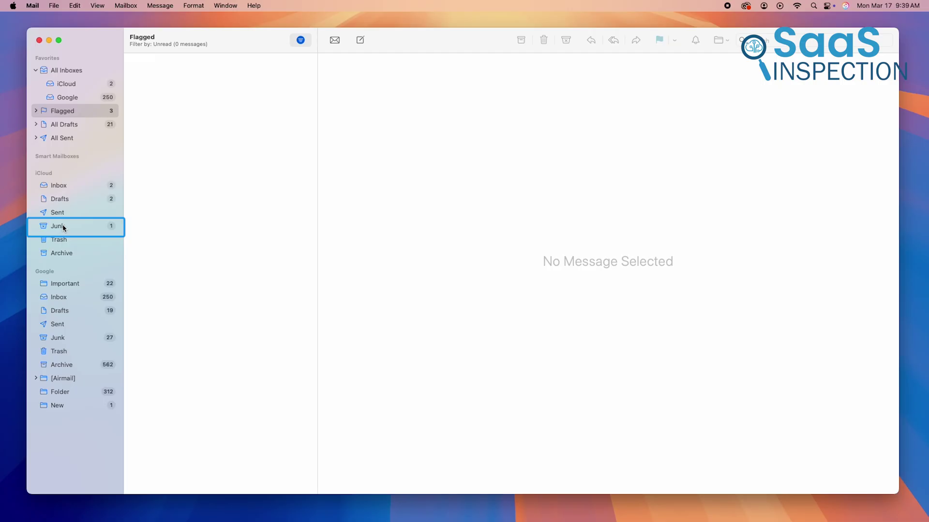
# Step: Read the Spark team invitation in iCloud Junk, then close its message view
pyautogui.click(202, 72)
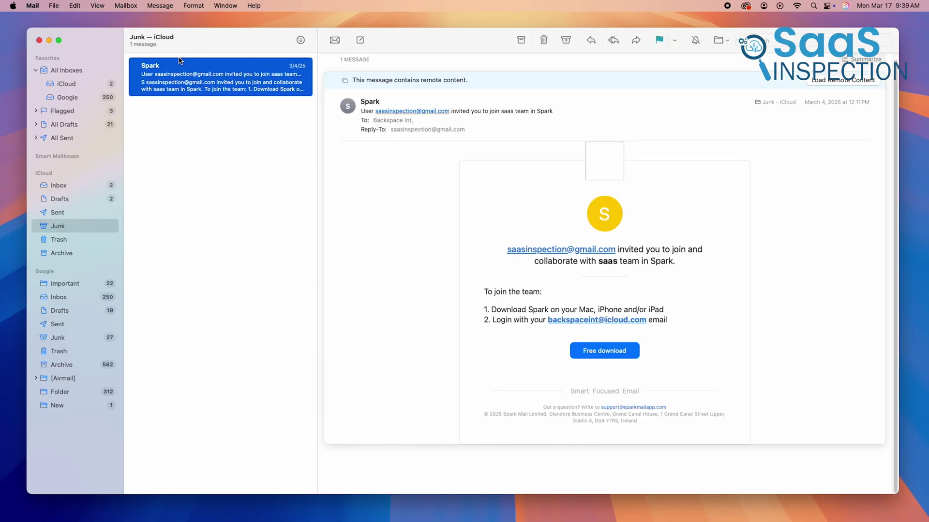
pyautogui.click(301, 41)
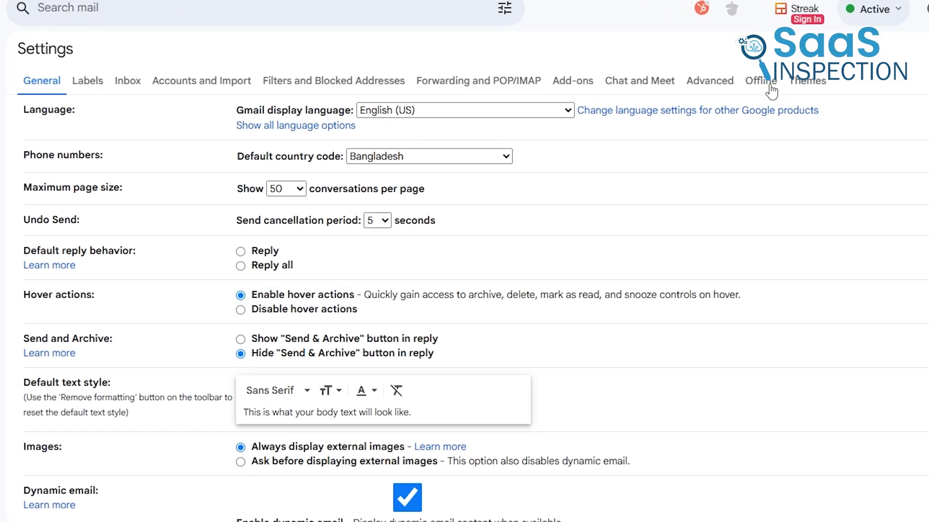
# Step: Enable offline mail in Gmail's Offline settings, then open the recovery email notification and return to the inbox
pyautogui.click(764, 84)
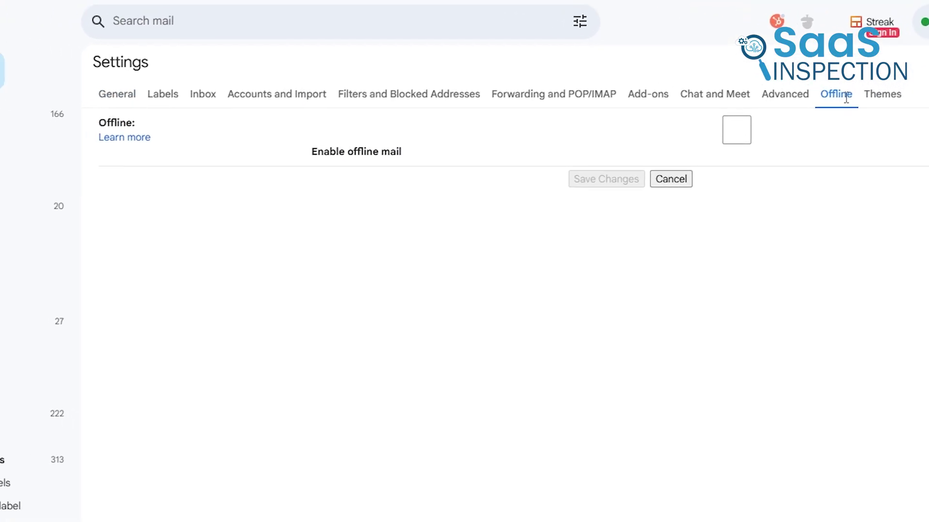
pyautogui.click(381, 154)
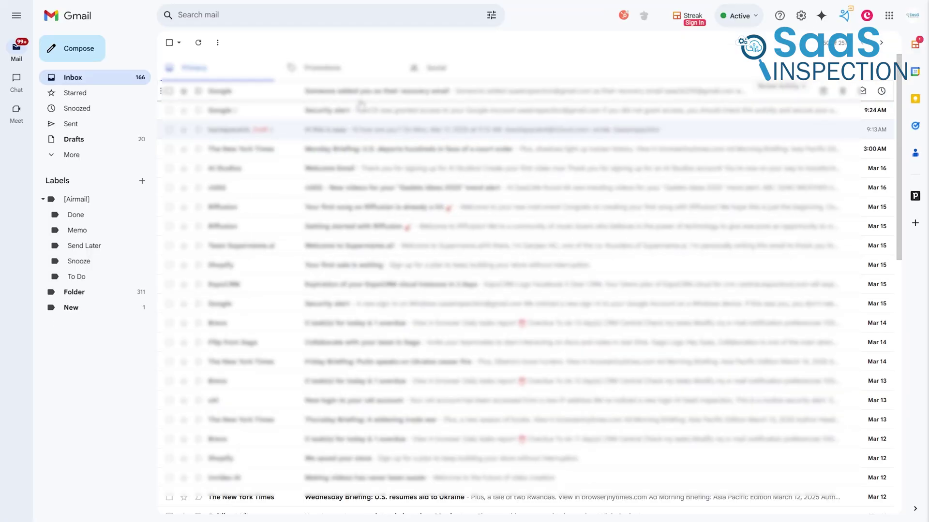
pyautogui.click(360, 100)
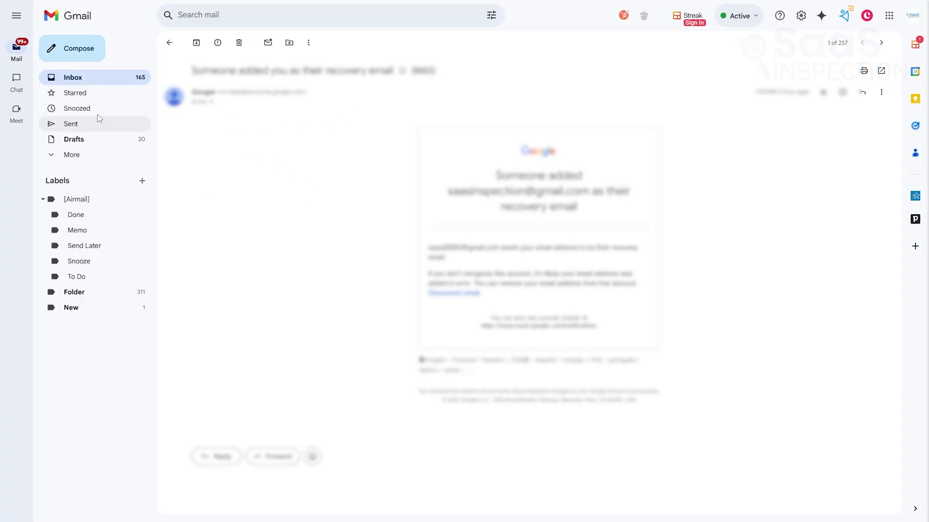
pyautogui.click(94, 85)
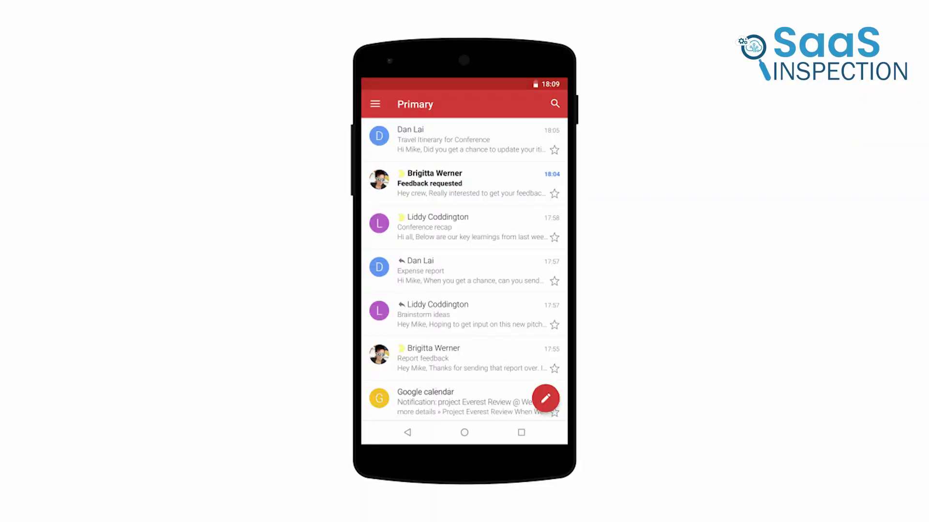
# Step: Send a 'Looks great!' smart reply to the Feedback requested email
pyautogui.click(414, 181)
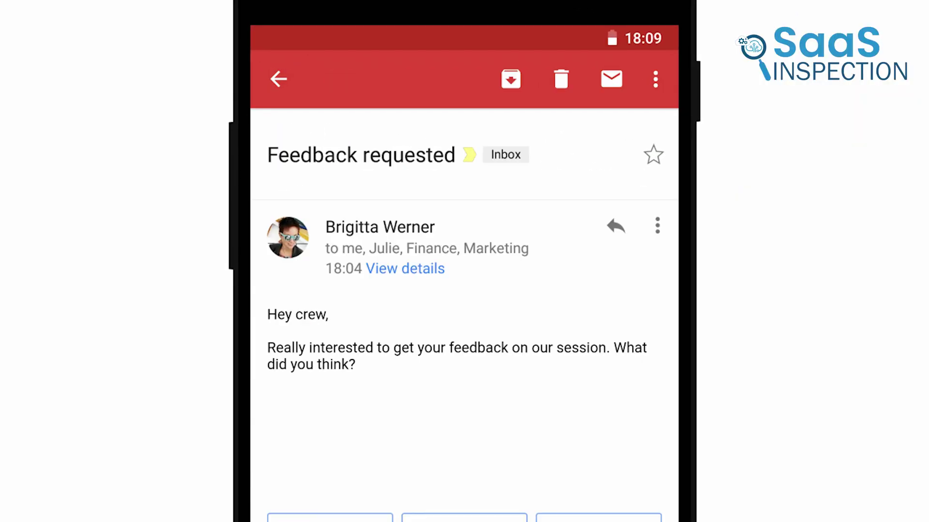
pyautogui.scroll(-5, 465, 290)
pyautogui.click(477, 317)
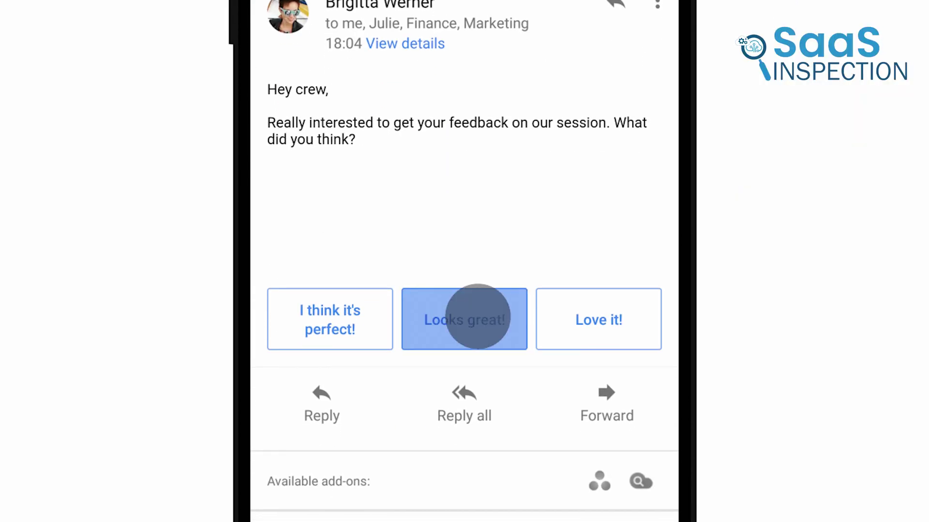
pyautogui.click(612, 139)
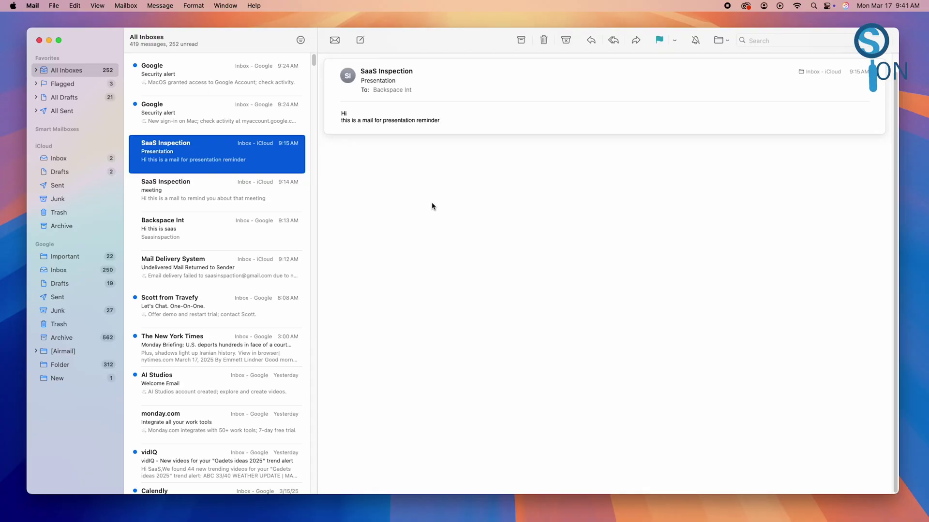
# Step: Read the meeting reminder, Backspace Int and Presentation reminder emails in All Inboxes
pyautogui.click(177, 195)
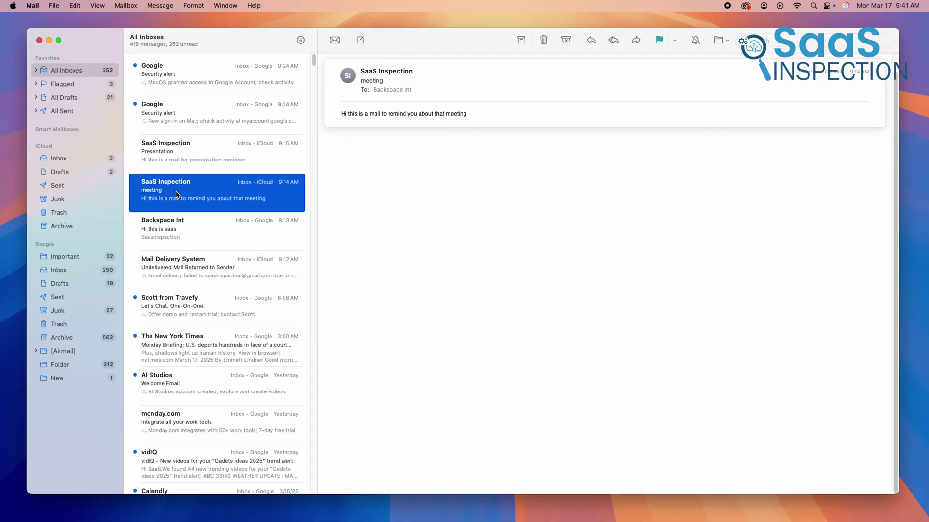
pyautogui.click(182, 231)
pyautogui.click(190, 181)
pyautogui.click(190, 159)
# Step: Browse the iCloud inbox's MacBook Air and Spark invitation emails, then view the Google inbox
pyautogui.click(59, 159)
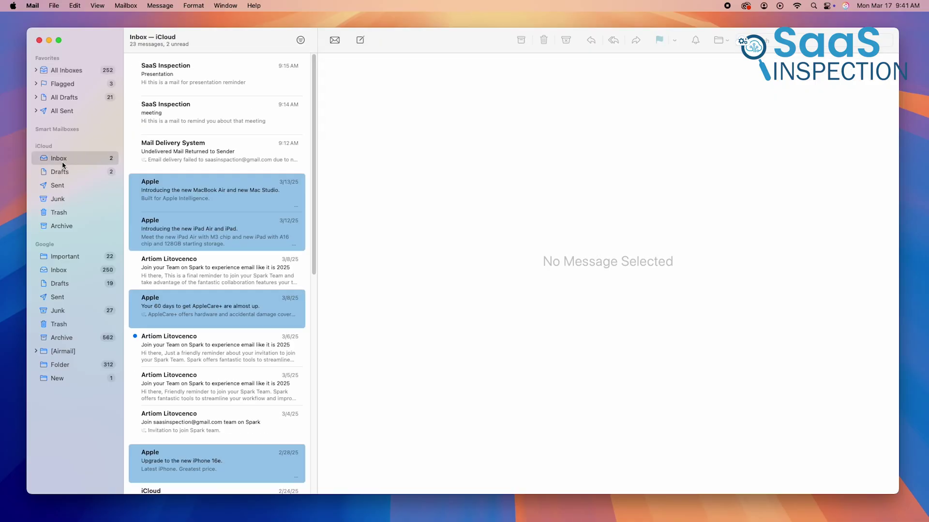
pyautogui.click(200, 215)
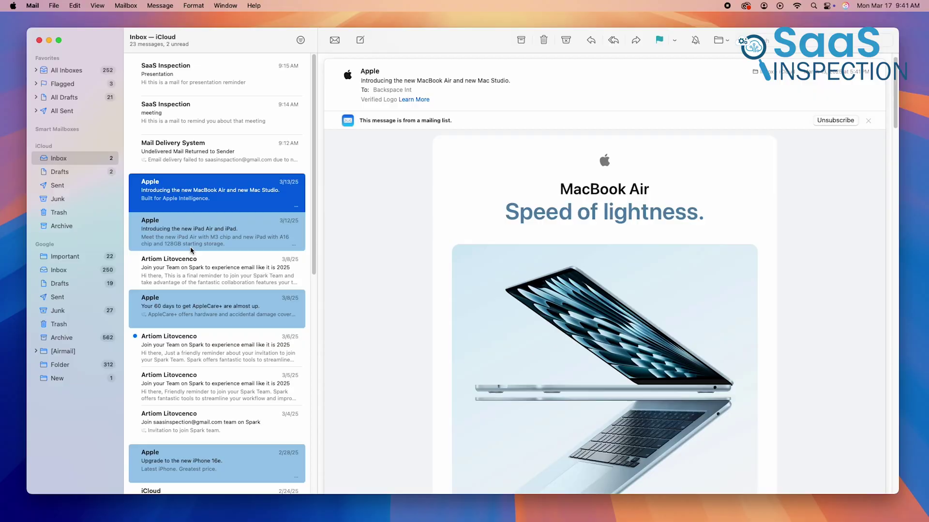
pyautogui.click(155, 274)
pyautogui.click(59, 270)
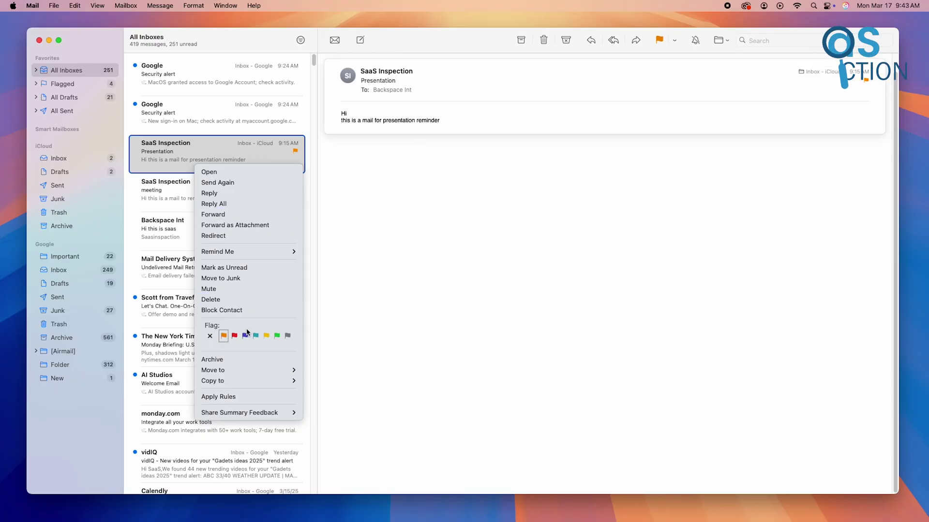
# Step: Move the Presentation message into another mailbox, then read the meeting reminder email
pyautogui.moveTo(247, 370)
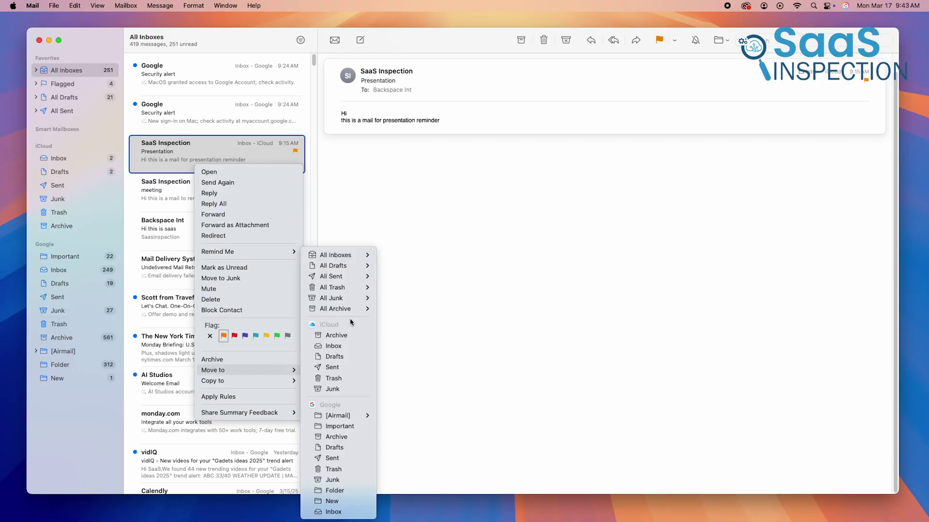
pyautogui.click(393, 255)
pyautogui.click(797, 6)
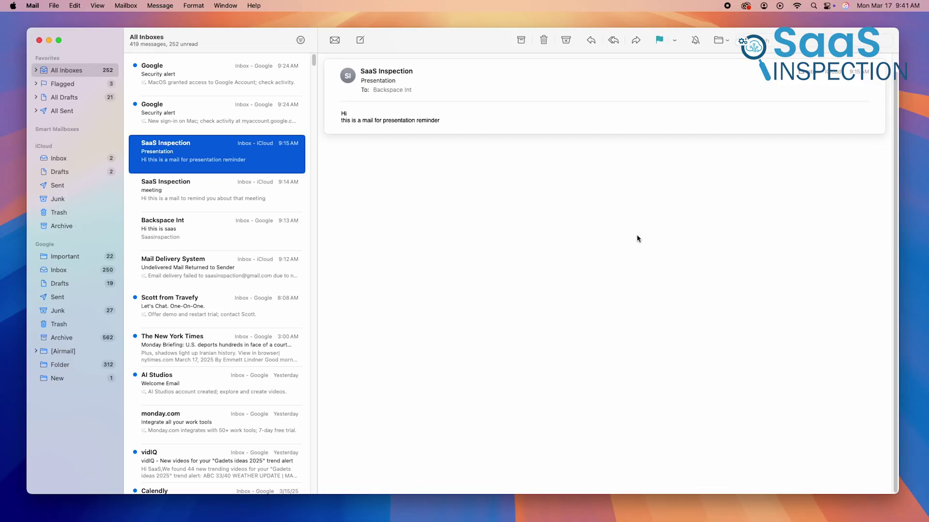
pyautogui.click(177, 194)
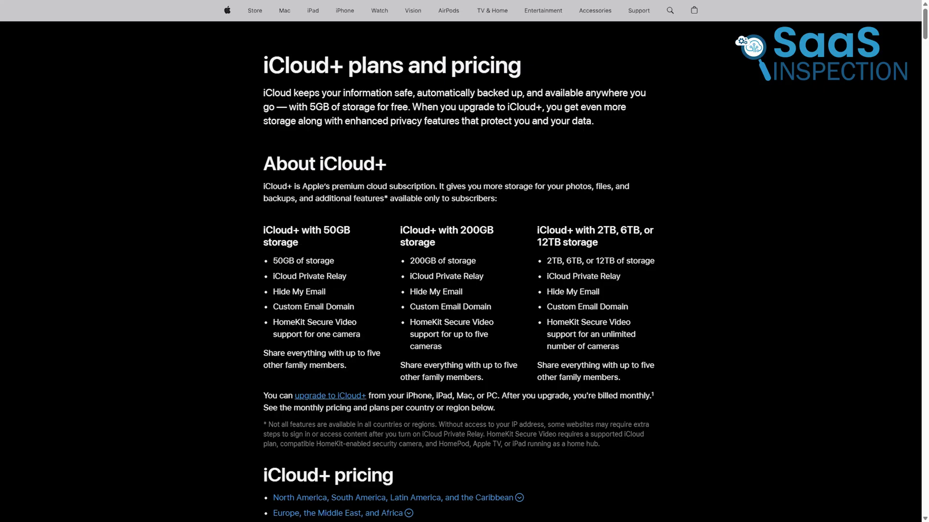
# Step: Scroll the iCloud+ page down to the 50GB, 200GB and 2TB–12TB pricing tiers
pyautogui.scroll(-6, 787, 250)
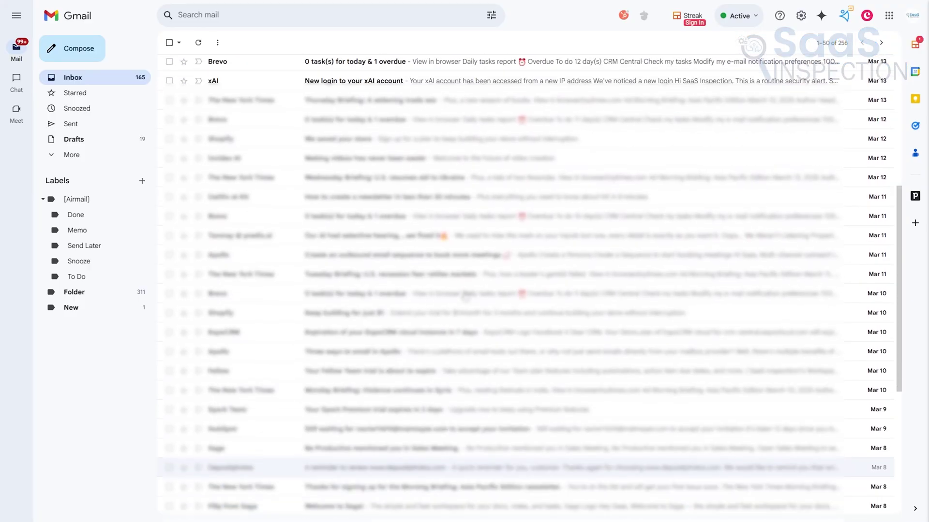
# Step: Scroll the Gmail inbox back up to the top
pyautogui.scroll(4, 327, 237)
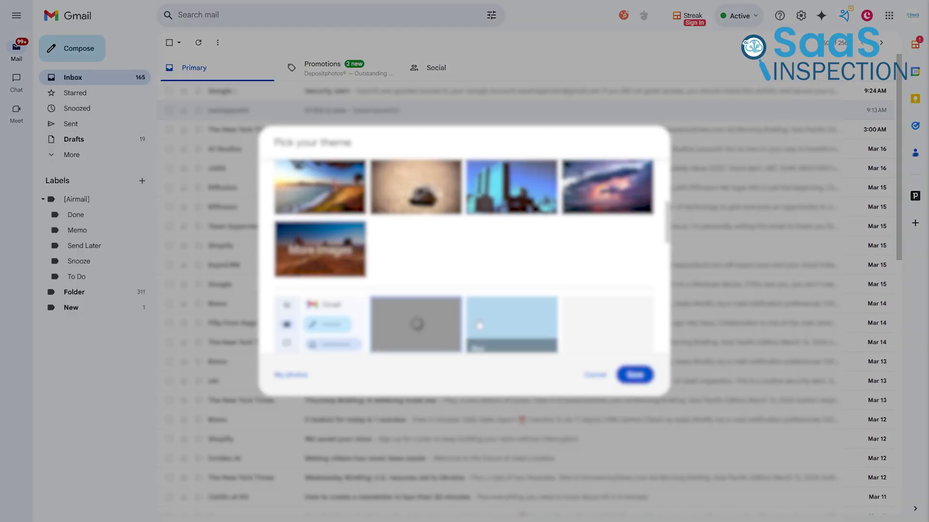